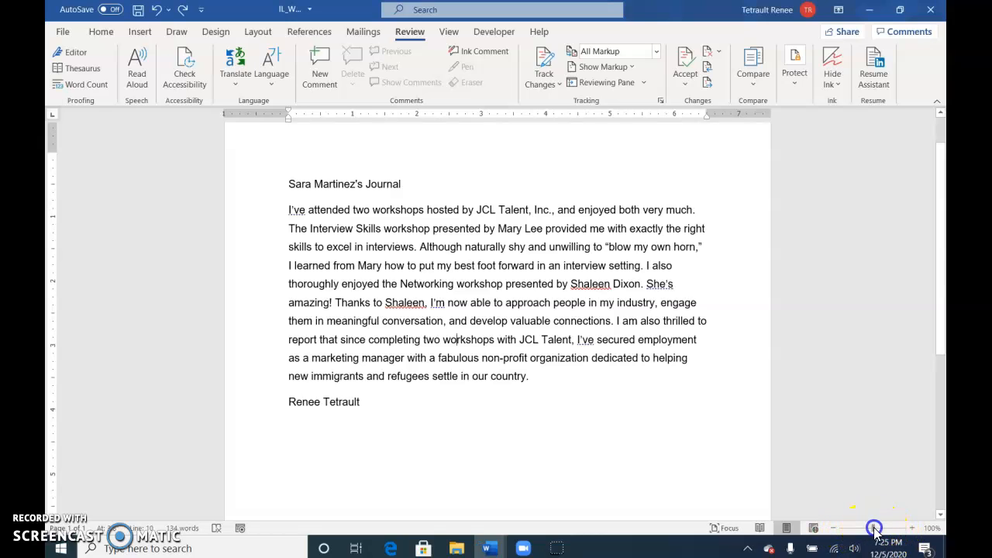
Step: Zoom the journal page out to 80% and back in to 100%
{"action": "left_click_drag", "start_coordinate": [871, 529], "coordinate": [869, 532]}
{"action": "left_click", "coordinate": [833, 529]}
{"action": "left_click", "coordinate": [833, 529]}
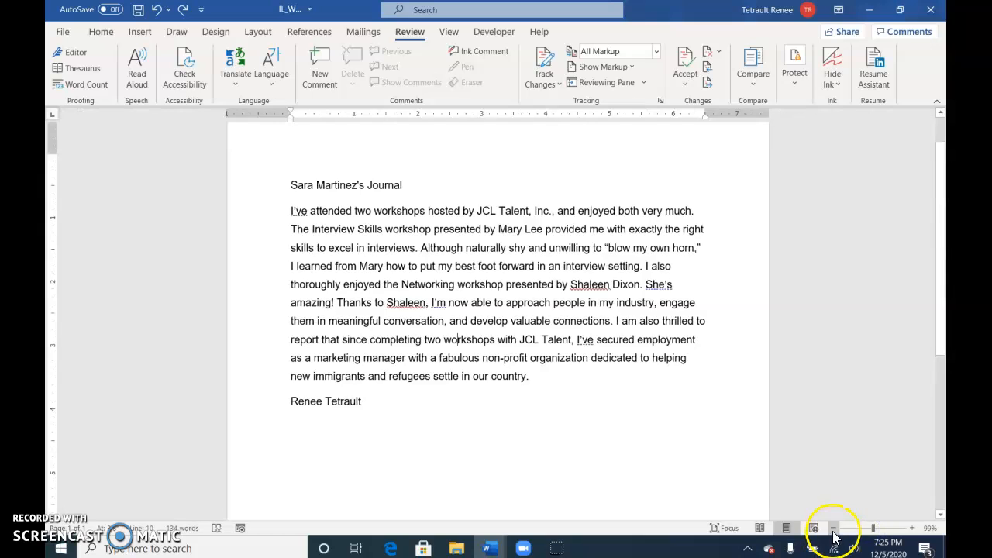
{"action": "left_click", "coordinate": [833, 529]}
{"action": "left_click", "coordinate": [833, 528]}
{"action": "left_click", "coordinate": [833, 530]}
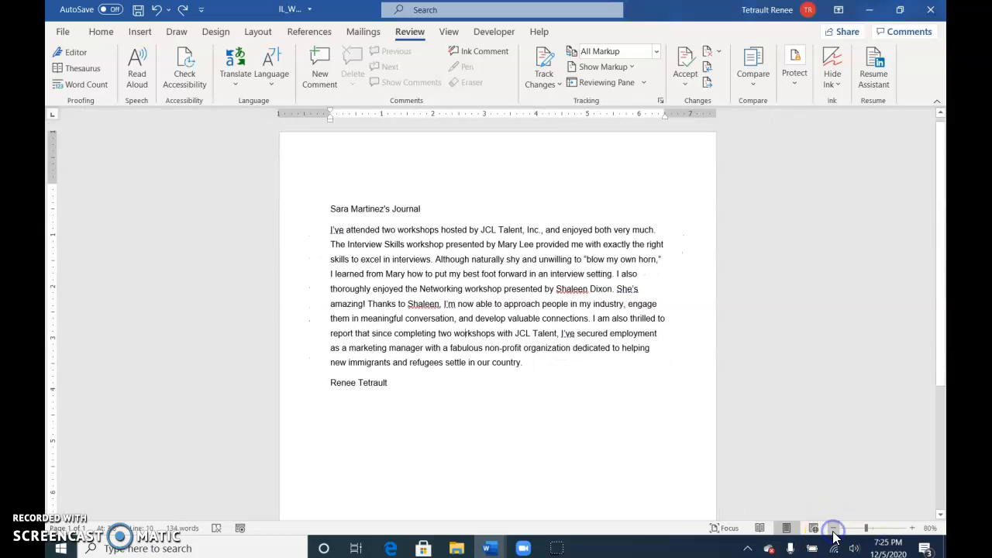
{"action": "left_click", "coordinate": [911, 528]}
{"action": "left_click", "coordinate": [910, 529]}
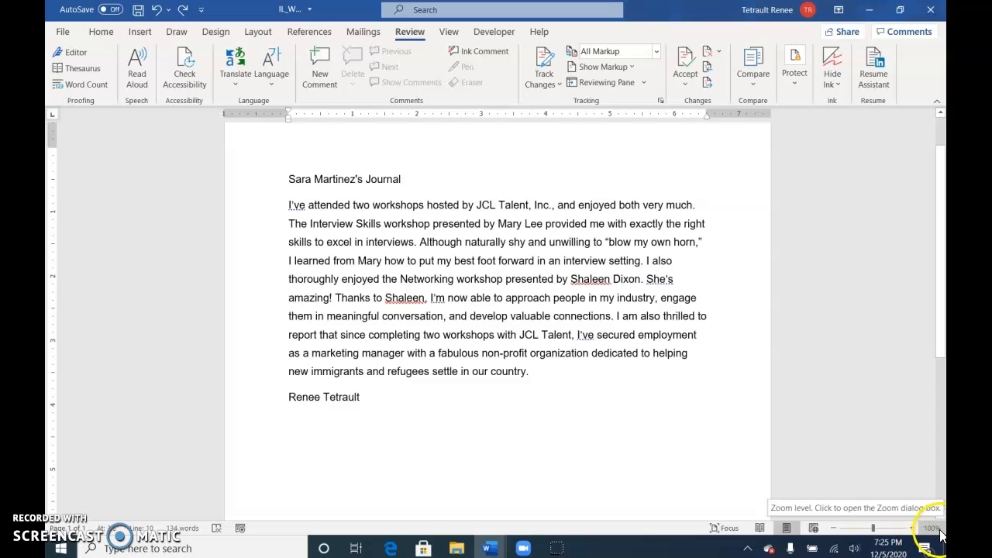
Step: Review the Zoom dialog options, keeping 100%, and view the document in Read Mode before returning to Print Layout
{"action": "left_click", "coordinate": [932, 528]}
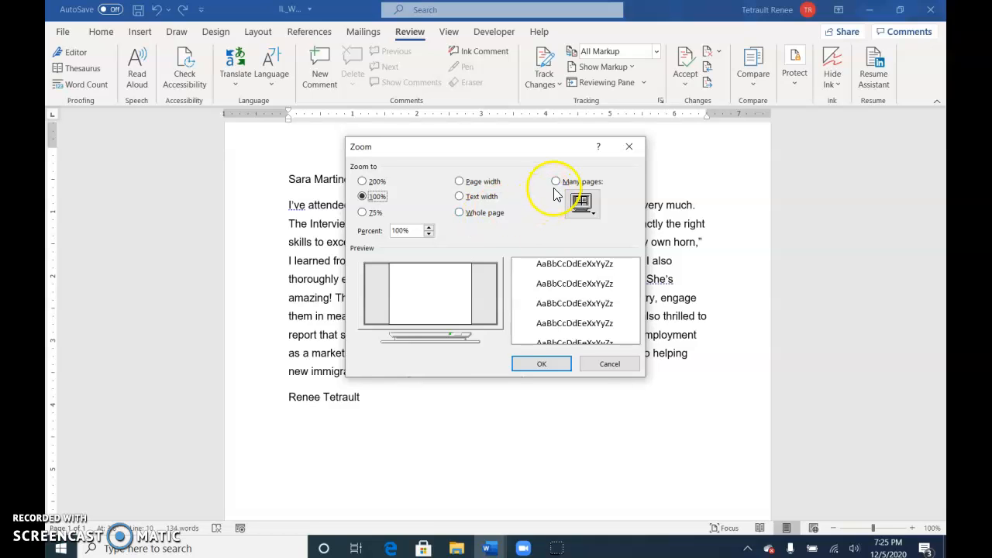
{"action": "left_click", "coordinate": [560, 365]}
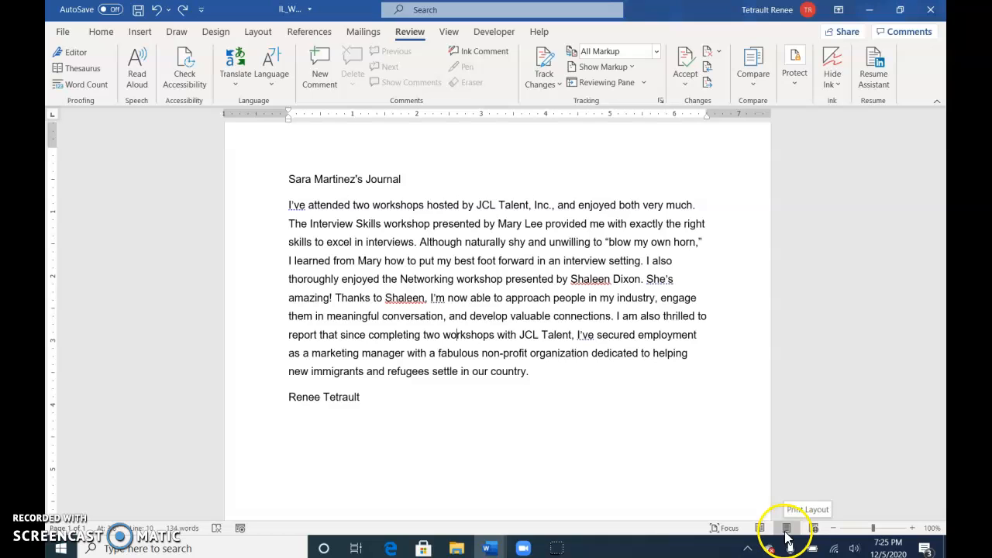
{"action": "left_click", "coordinate": [760, 530]}
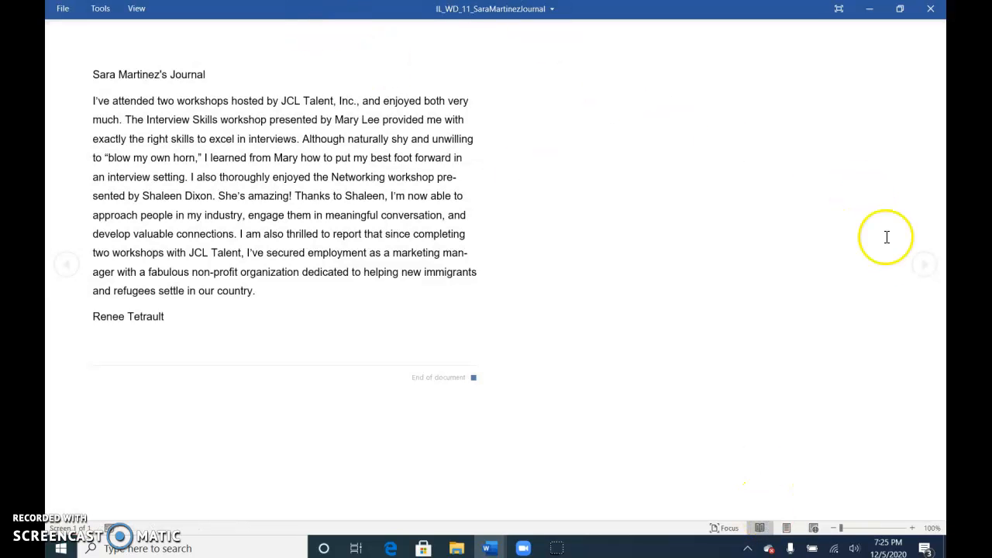
{"action": "left_click", "coordinate": [787, 528]}
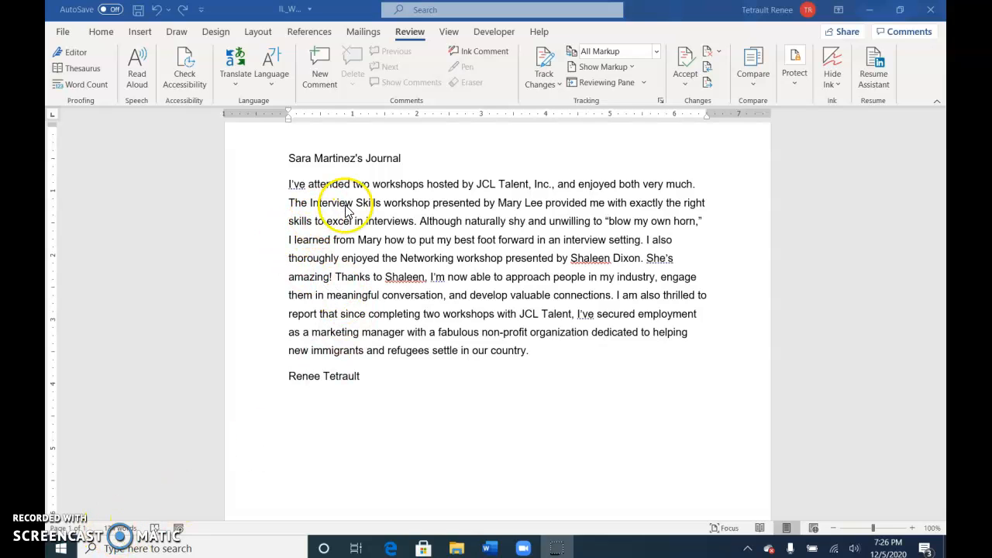
Step: Check the word count of the Interview Skills sentence and the full Word Count statistics of the document
{"action": "left_click", "coordinate": [374, 205]}
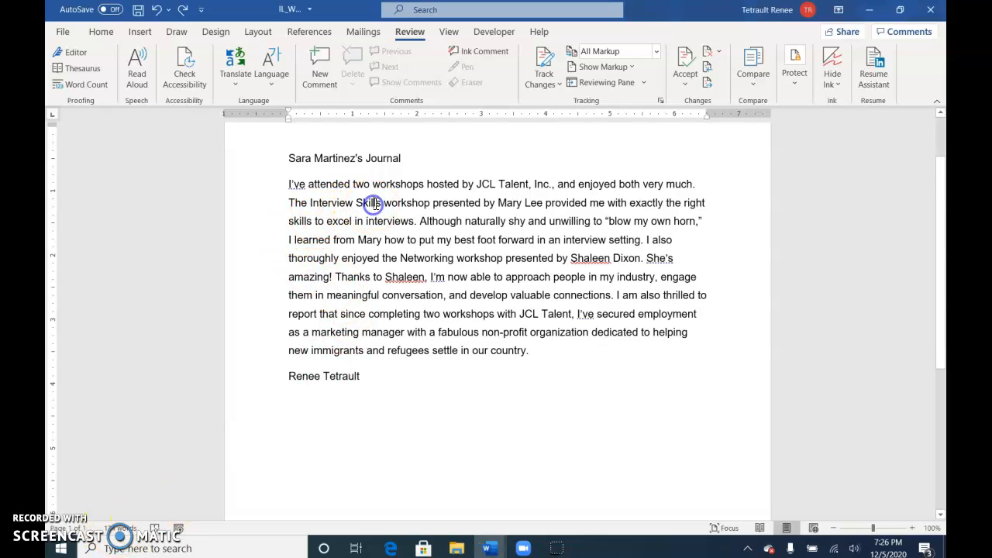
{"action": "left_click", "coordinate": [373, 205], "text": "ctrl"}
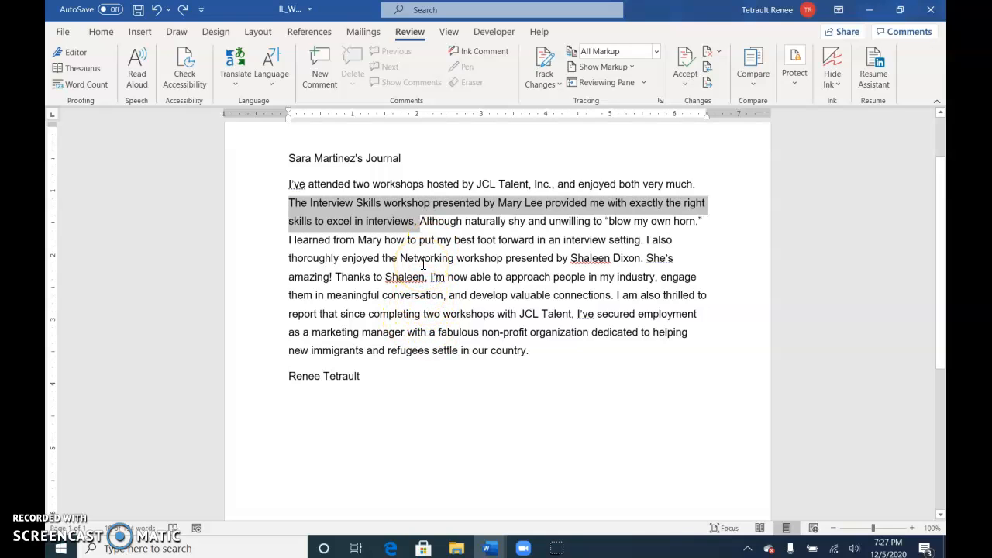
{"action": "left_click", "coordinate": [365, 304]}
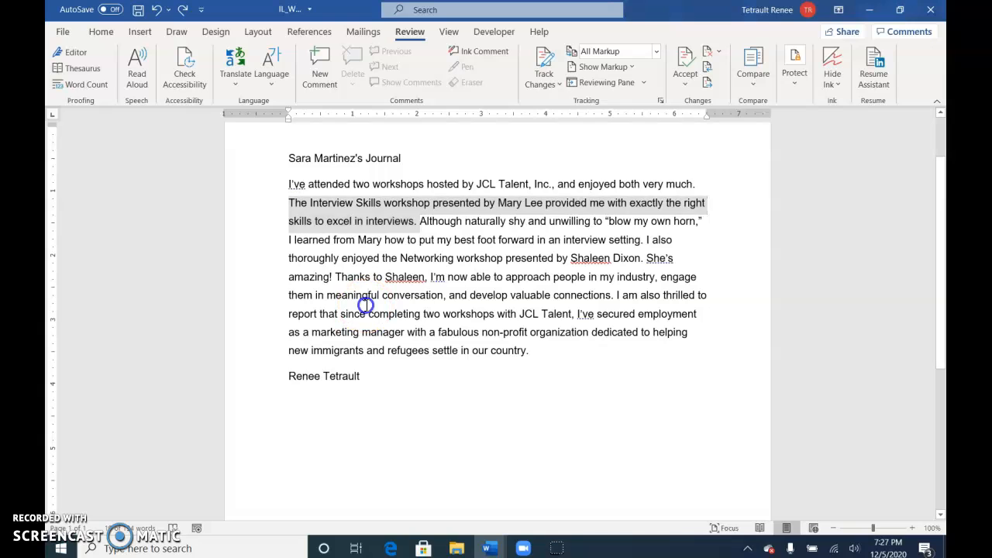
{"action": "left_click", "coordinate": [122, 530]}
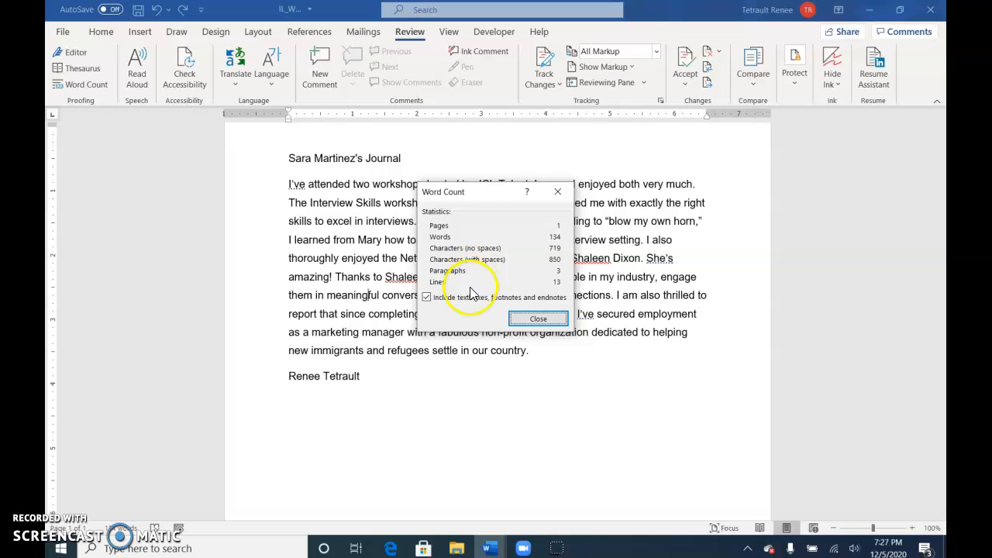
{"action": "left_click", "coordinate": [534, 321]}
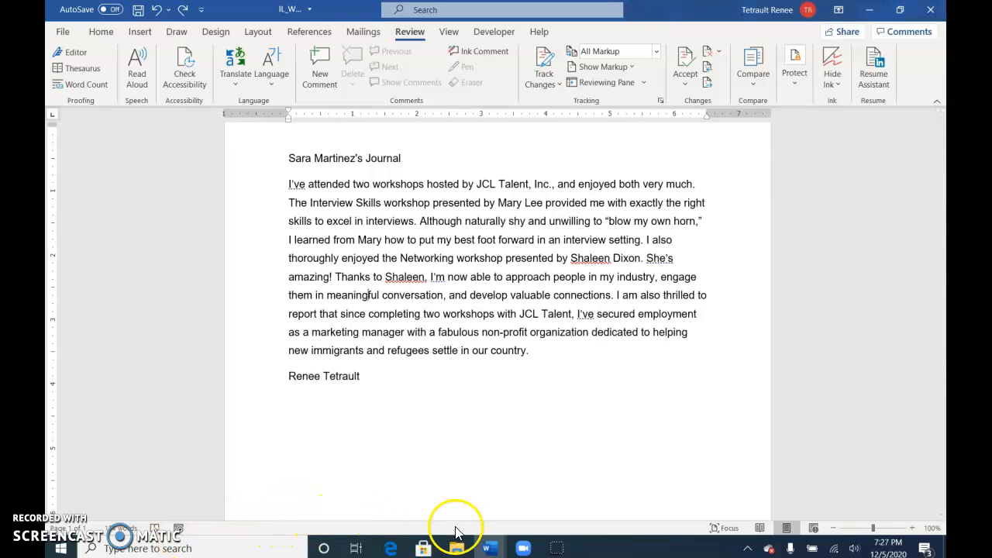
Step: Customize the status bar to show Vertical Page Position and Line Number
{"action": "right_click", "coordinate": [480, 527]}
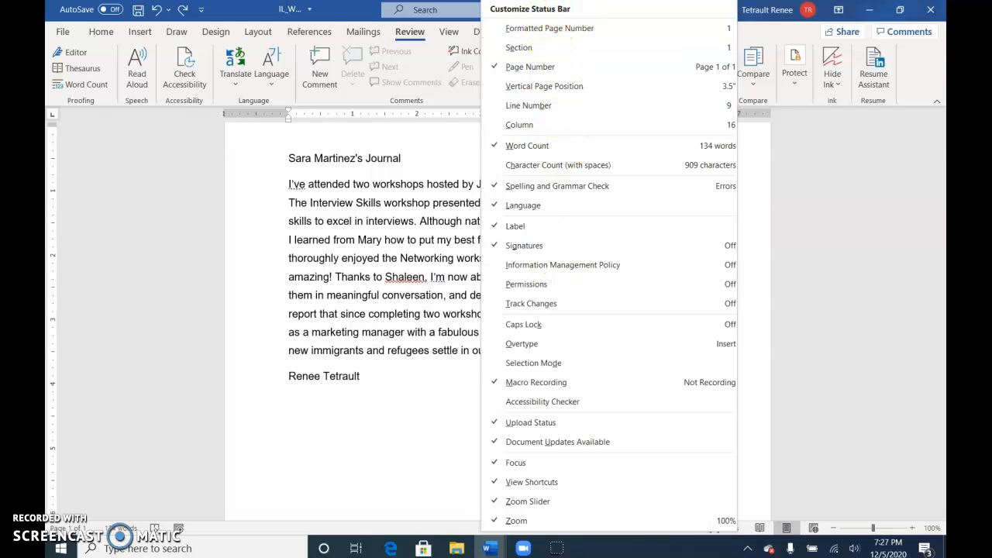
{"action": "left_click", "coordinate": [522, 88]}
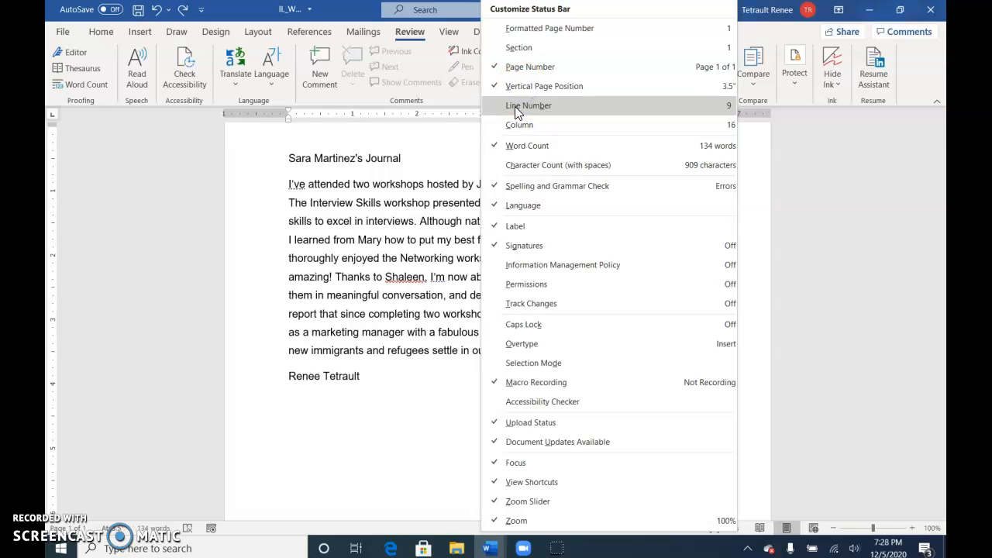
{"action": "left_click", "coordinate": [514, 107]}
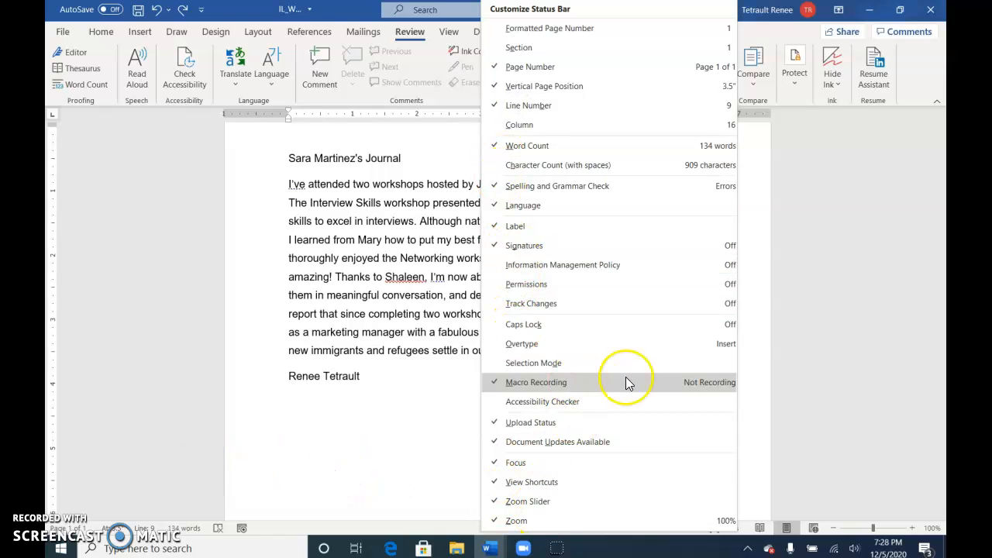
{"action": "left_click", "coordinate": [319, 302]}
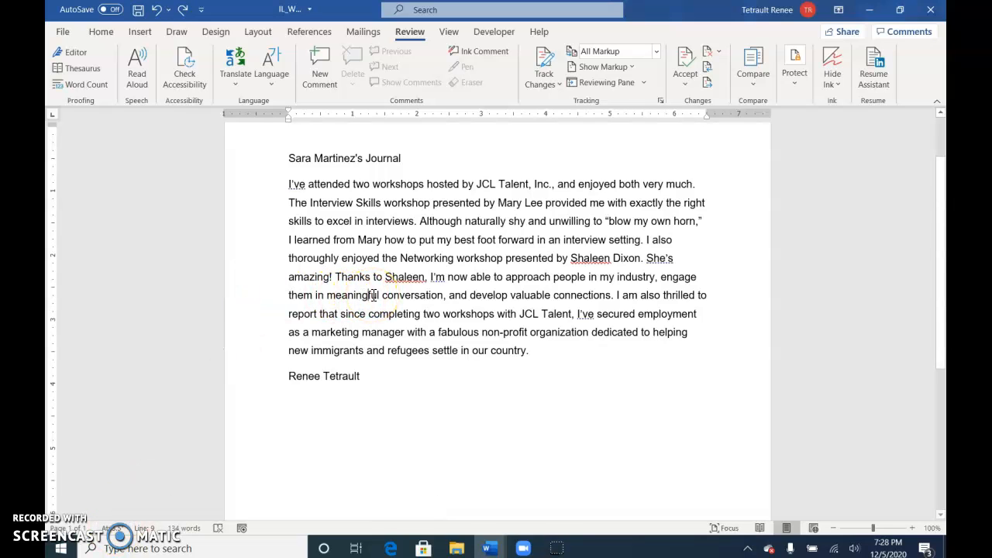
Step: Check the status bar's line number for the journal's title line and for the blank line above it
{"action": "triple_click", "coordinate": [294, 159]}
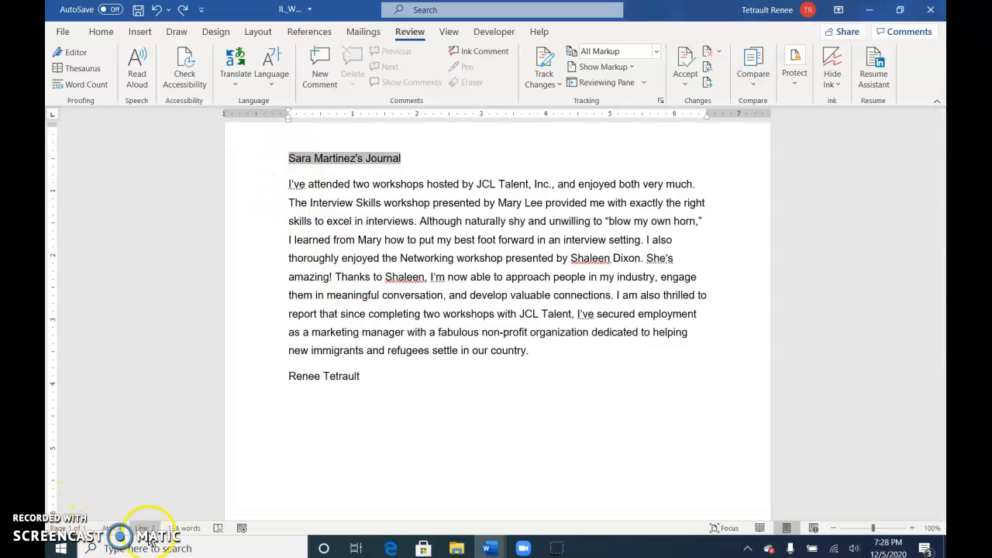
{"action": "left_click", "coordinate": [175, 493]}
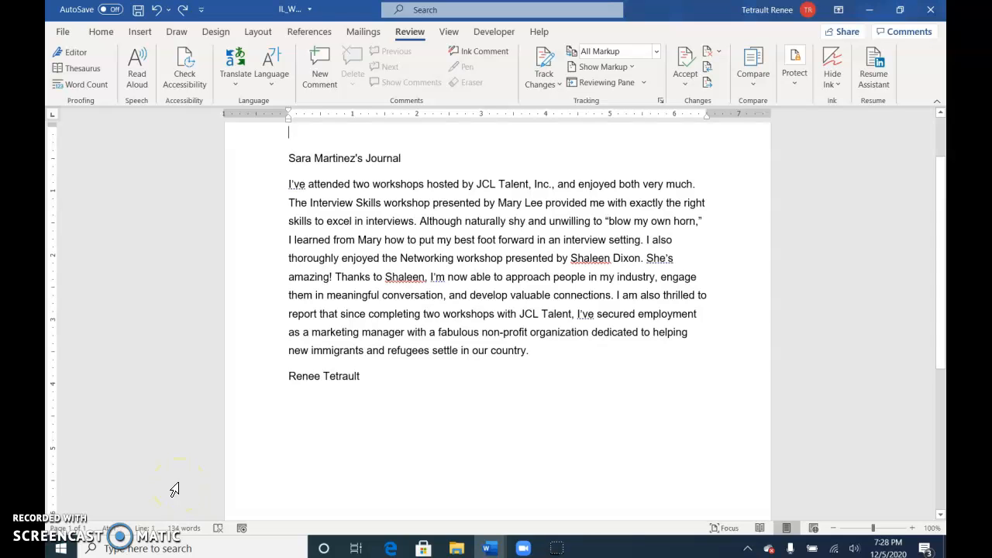
{"action": "scroll", "coordinate": [186, 457], "scroll_direction": "up", "scroll_amount": 2}
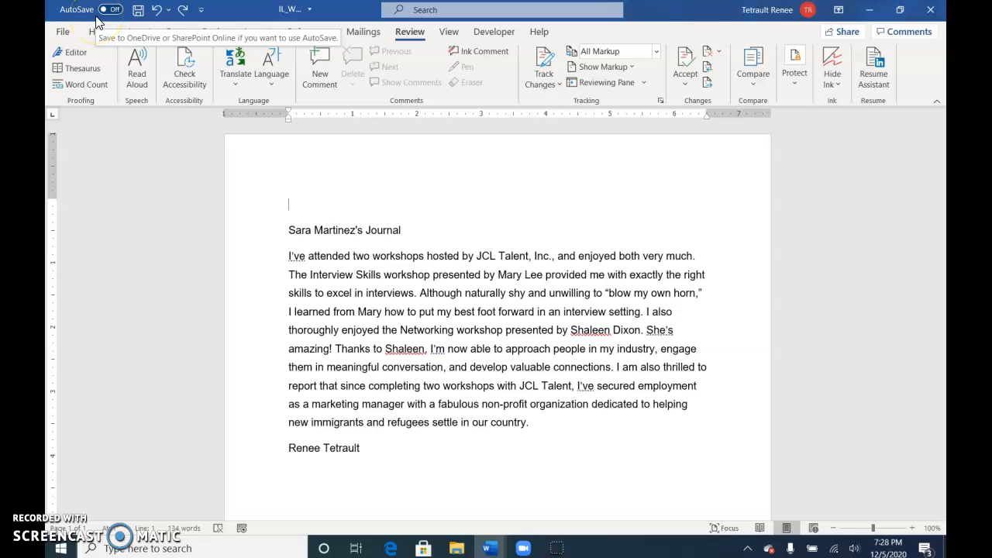
Step: Add Quick Print and Print Preview and Print to the Quick Access Toolbar, and check the document's print preview
{"action": "left_click", "coordinate": [202, 17]}
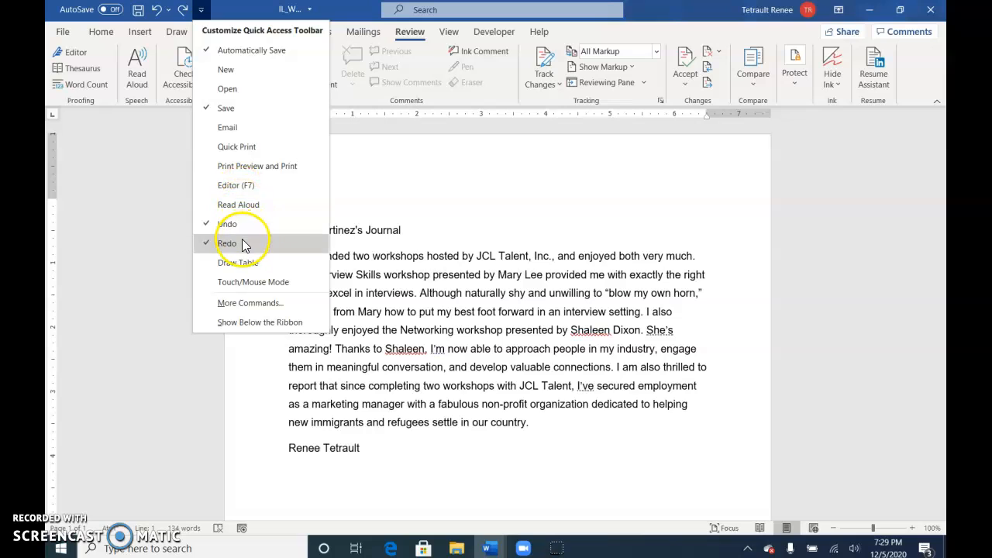
{"action": "left_click", "coordinate": [219, 152]}
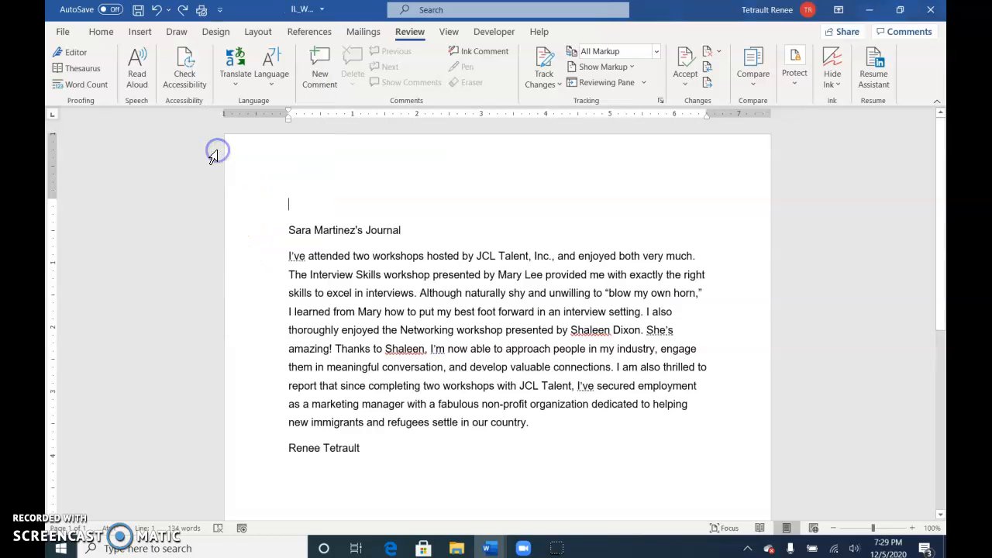
{"action": "left_click", "coordinate": [219, 9]}
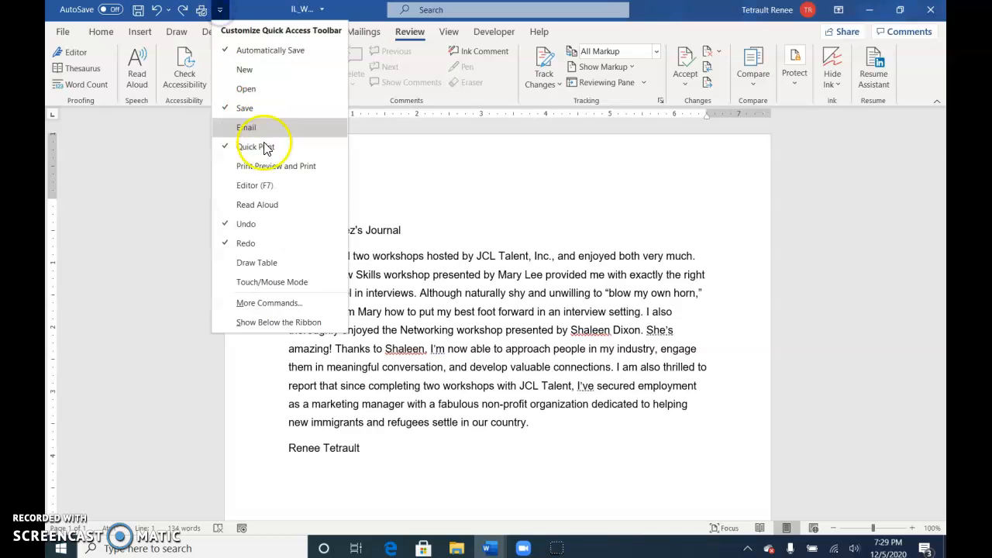
{"action": "left_click", "coordinate": [279, 167]}
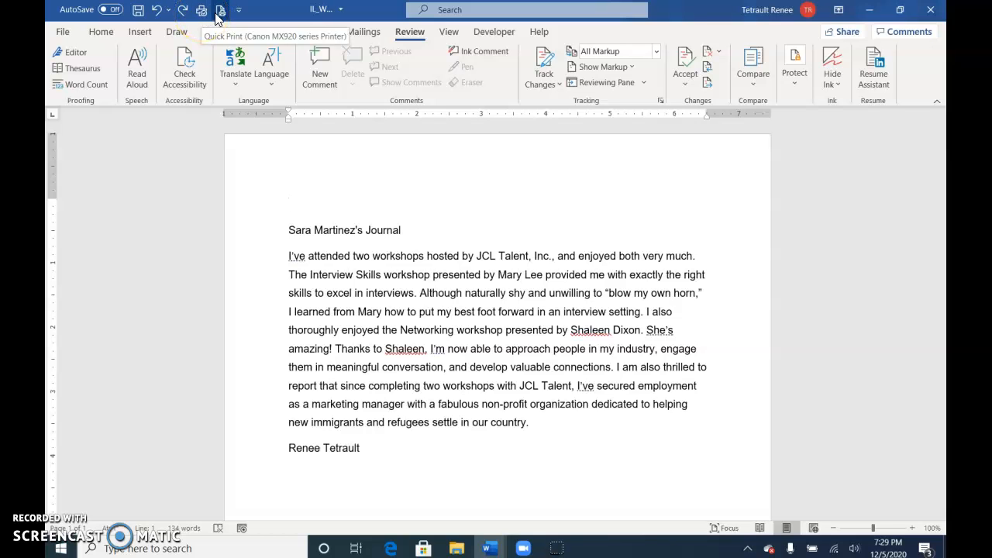
{"action": "left_click", "coordinate": [220, 12]}
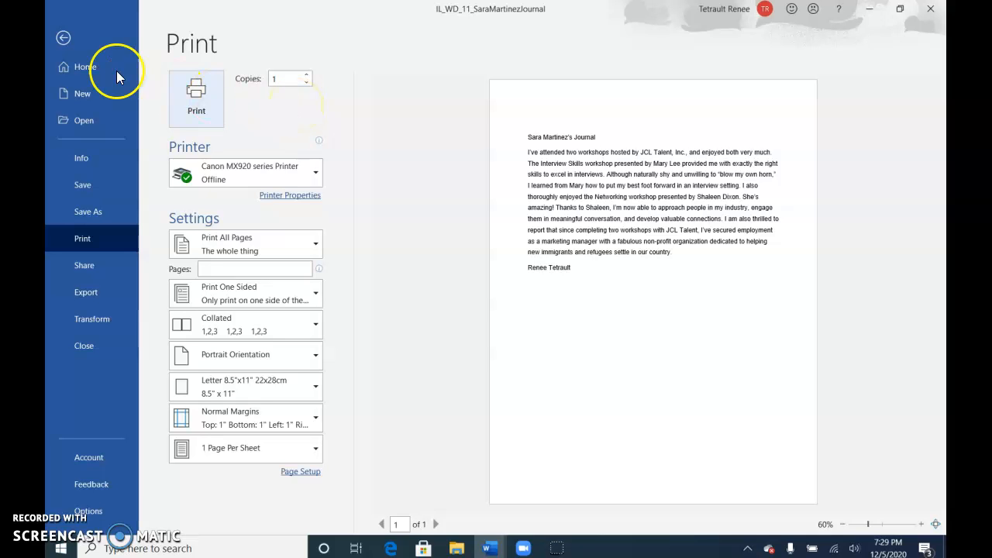
{"action": "left_click", "coordinate": [65, 39]}
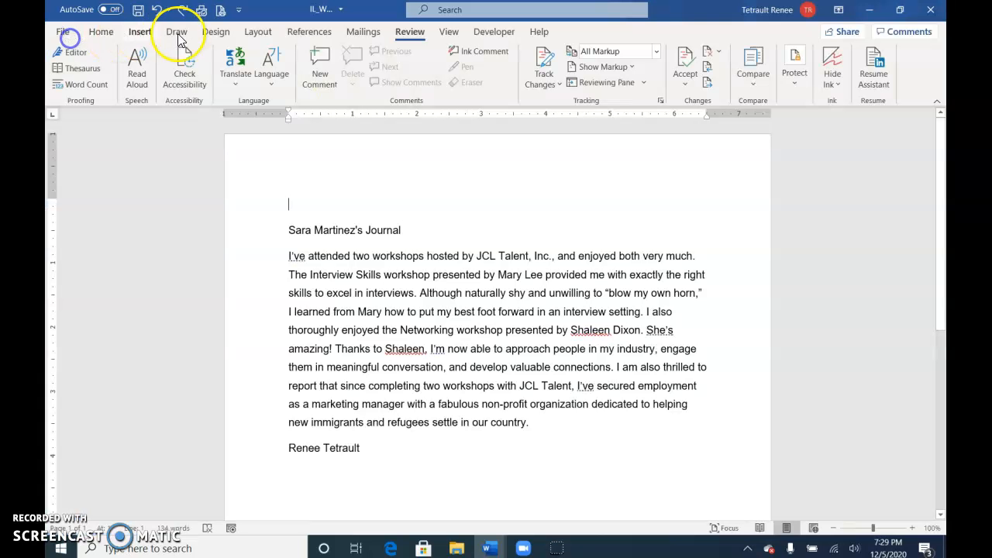
Step: Add the Editor, Copy and Bullets commands to the Quick Access Toolbar
{"action": "left_click", "coordinate": [239, 10]}
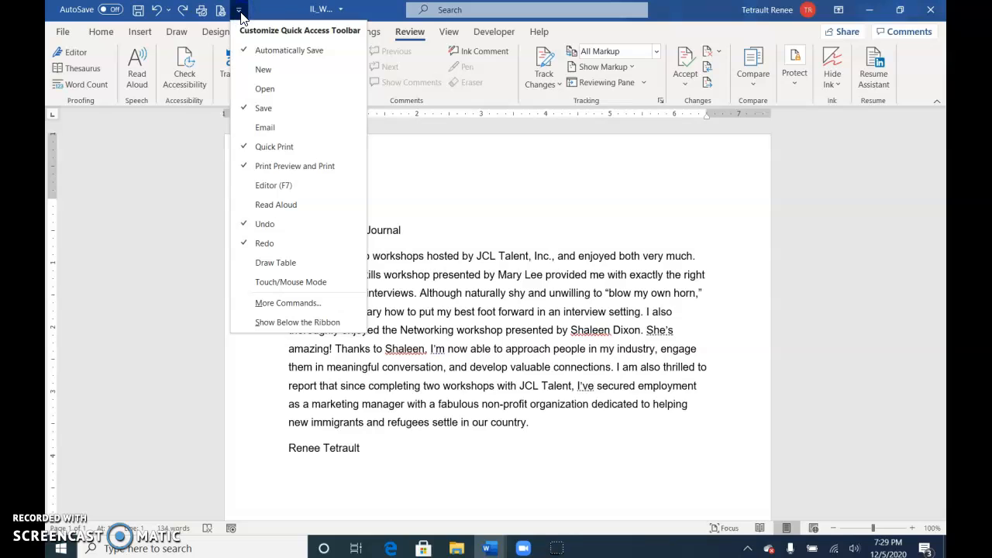
{"action": "left_click", "coordinate": [289, 186]}
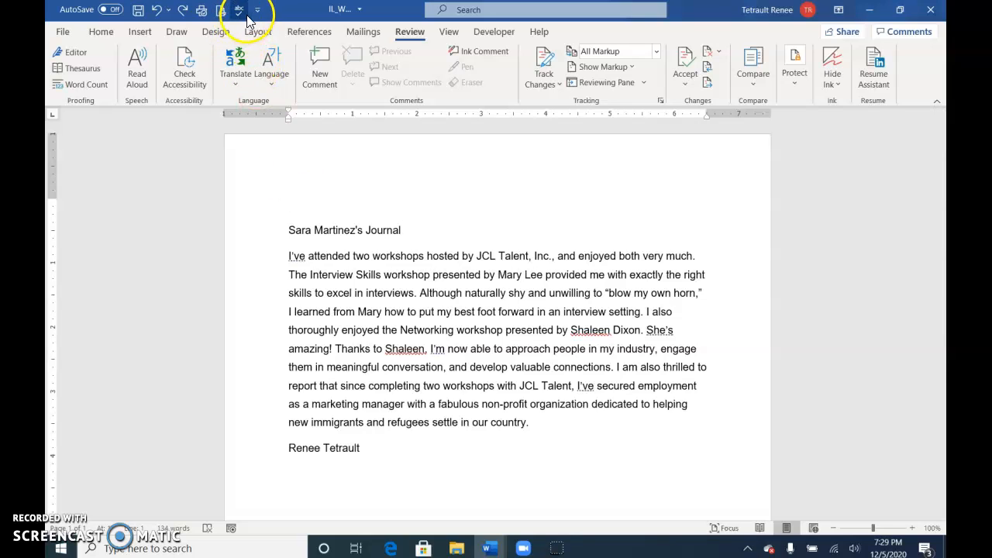
{"action": "left_click", "coordinate": [257, 11]}
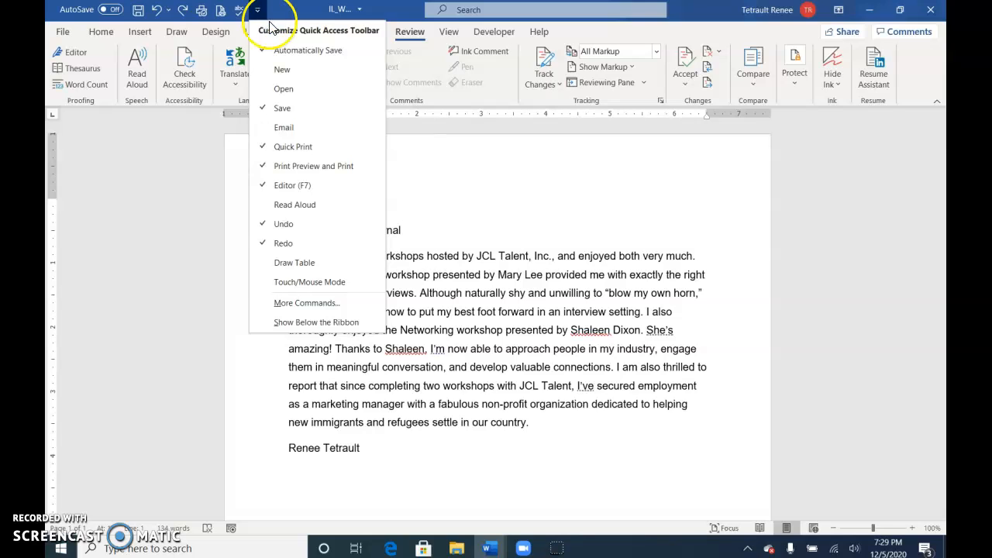
{"action": "left_click", "coordinate": [326, 303]}
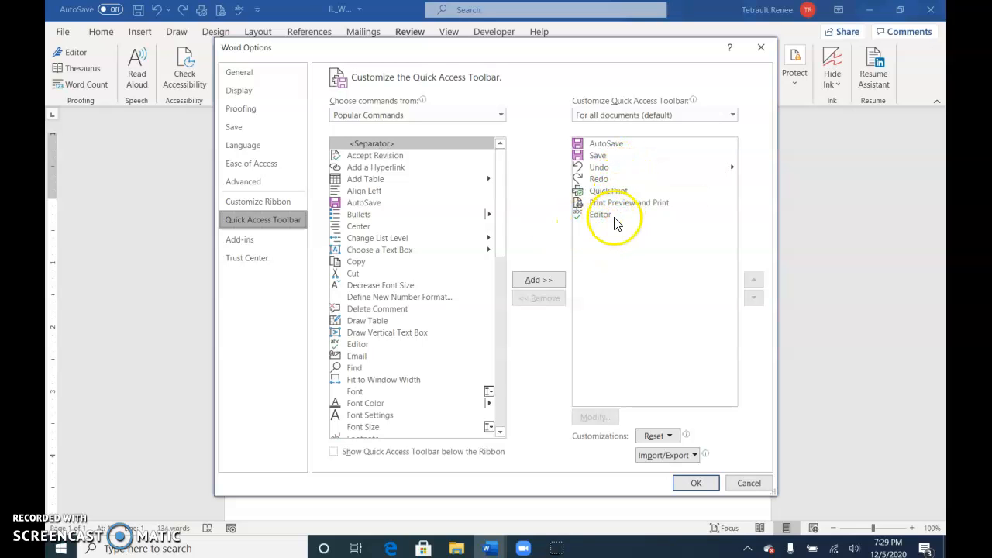
{"action": "left_click", "coordinate": [360, 262]}
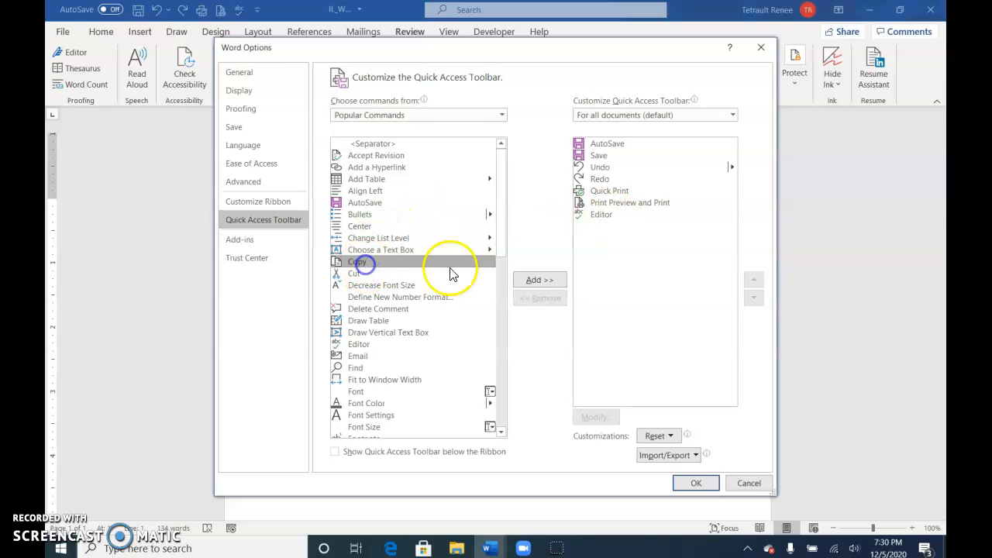
{"action": "left_click", "coordinate": [530, 279]}
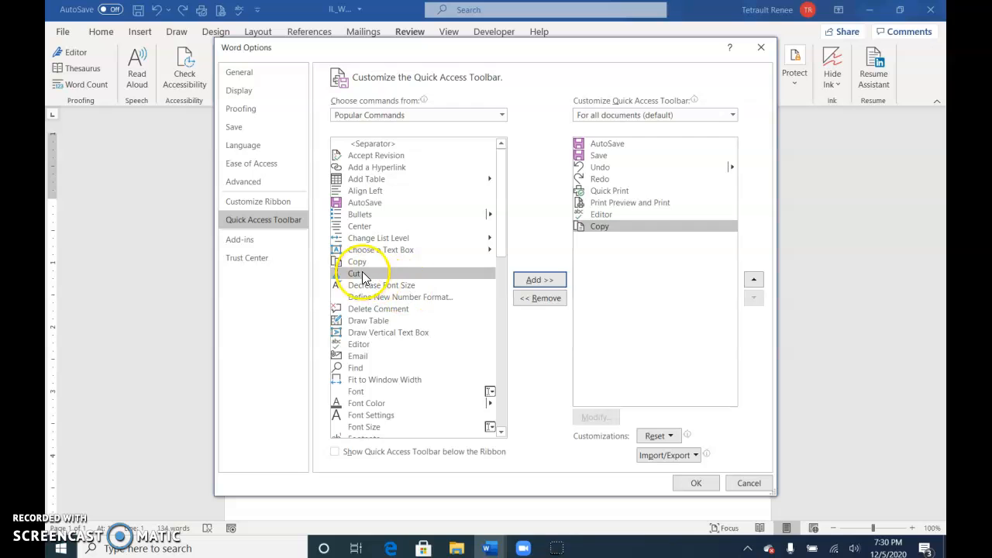
{"action": "left_click", "coordinate": [370, 215]}
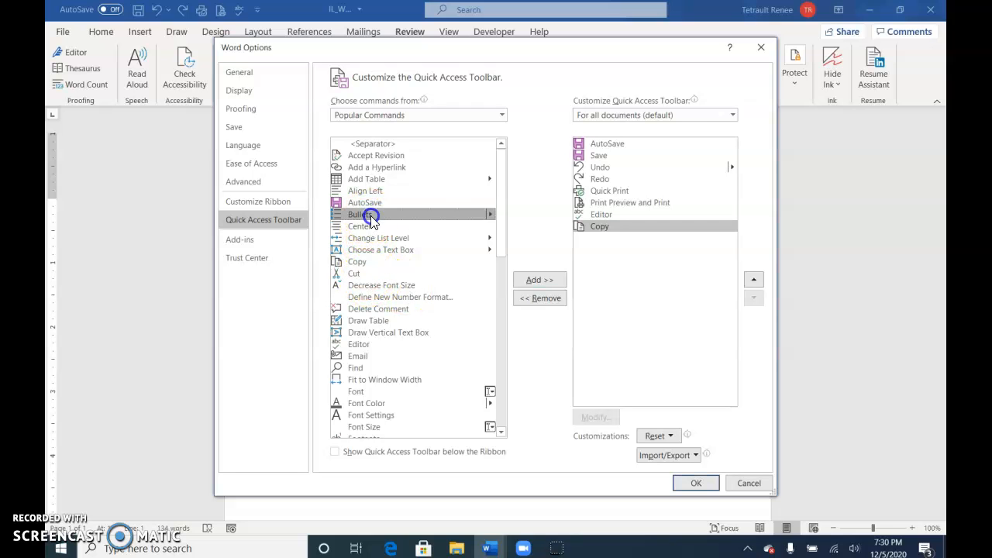
{"action": "left_click", "coordinate": [530, 280]}
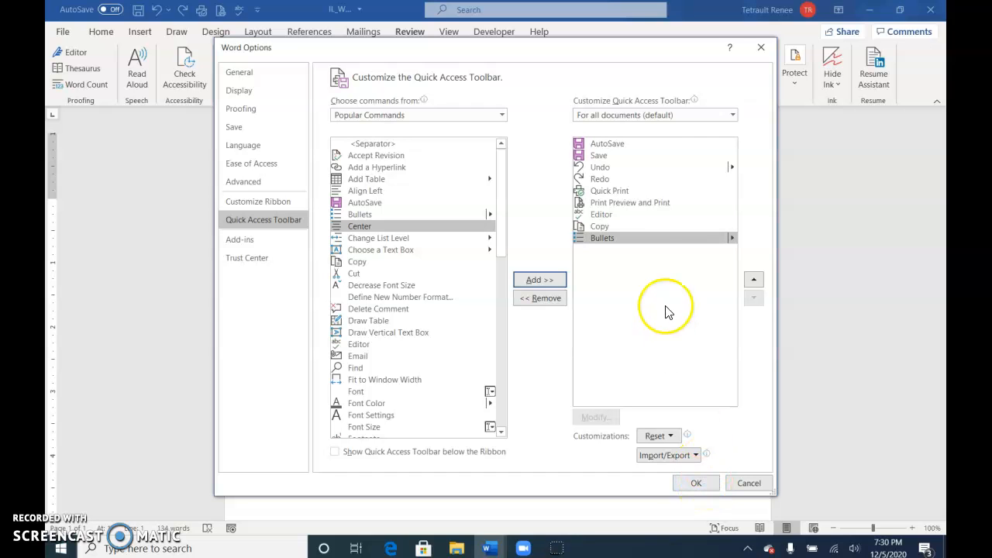
{"action": "left_click", "coordinate": [694, 484]}
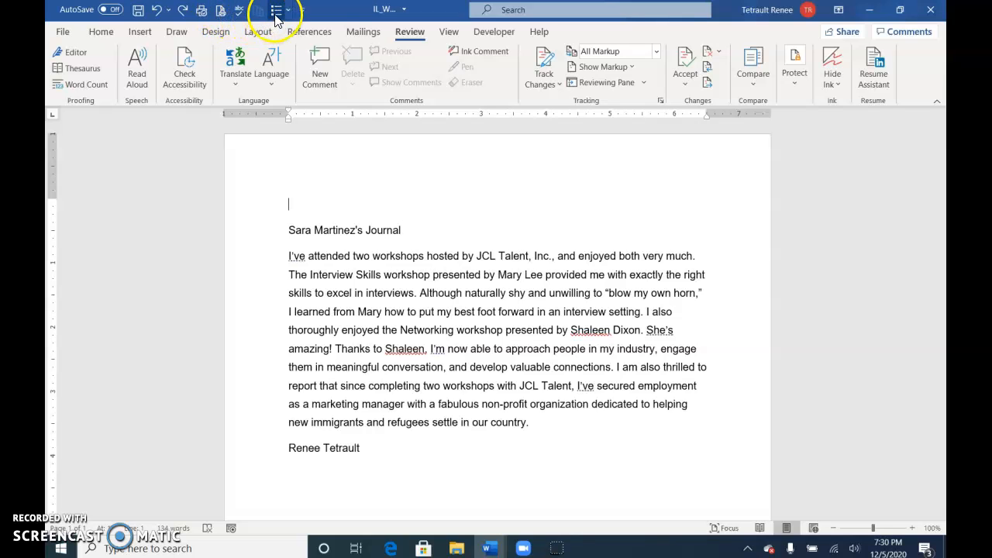
Step: Remove Quick Print from the Quick Access Toolbar and review the toolbar's full customization options without changing them
{"action": "left_click", "coordinate": [299, 11]}
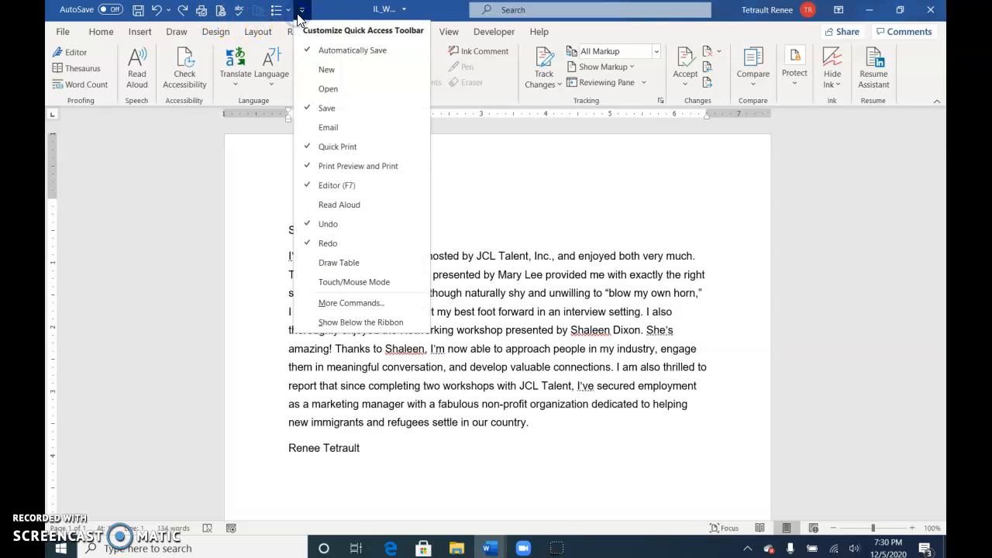
{"action": "left_click", "coordinate": [330, 147]}
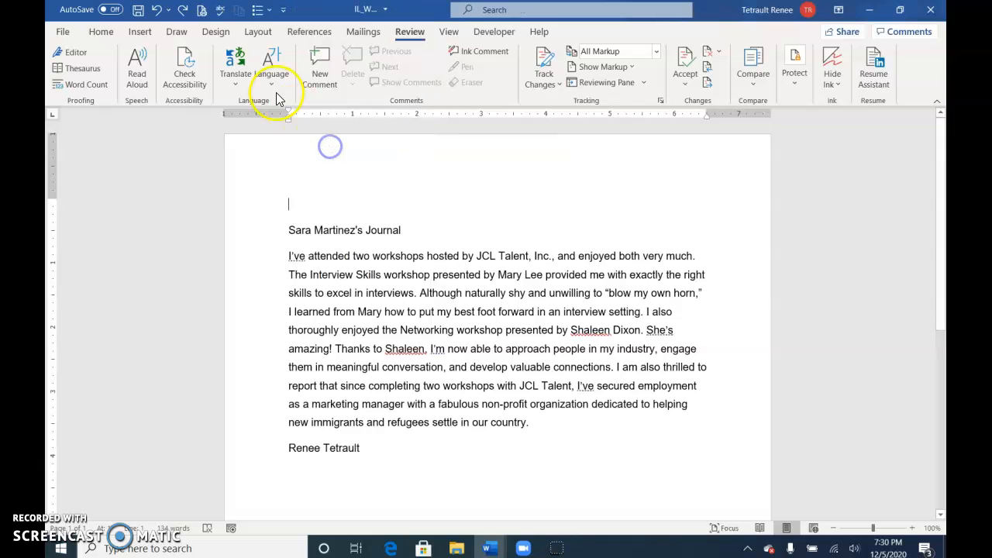
{"action": "left_click", "coordinate": [283, 9]}
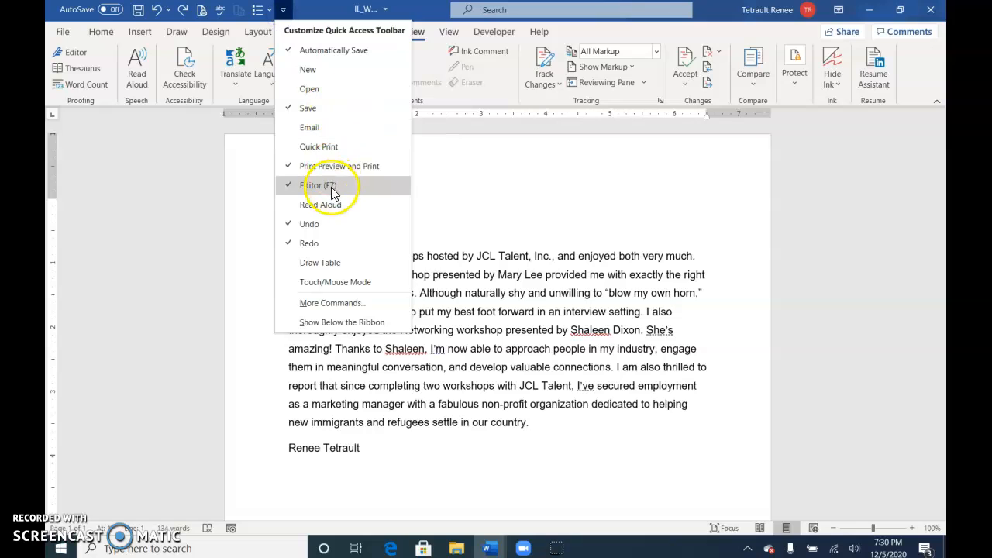
{"action": "left_click", "coordinate": [338, 305]}
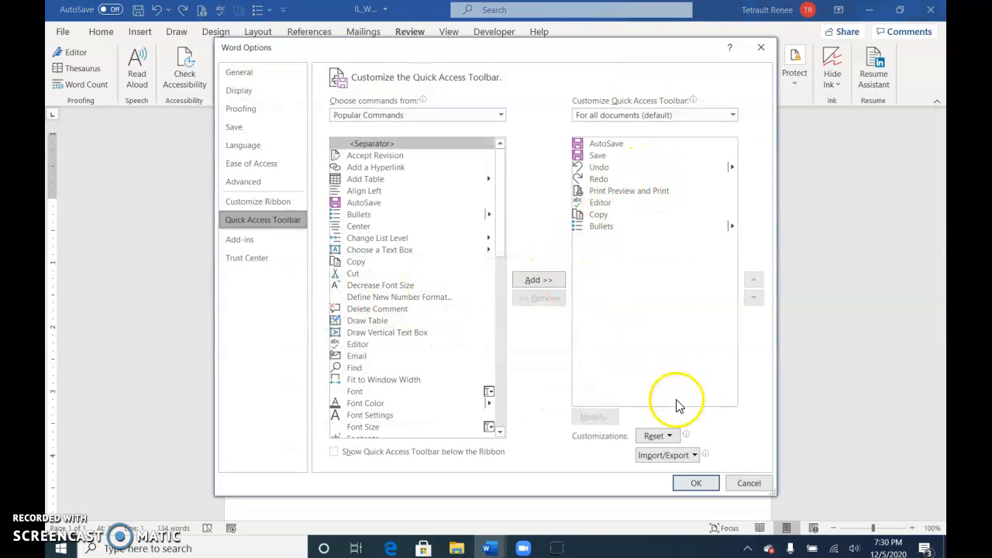
{"action": "left_click", "coordinate": [752, 482]}
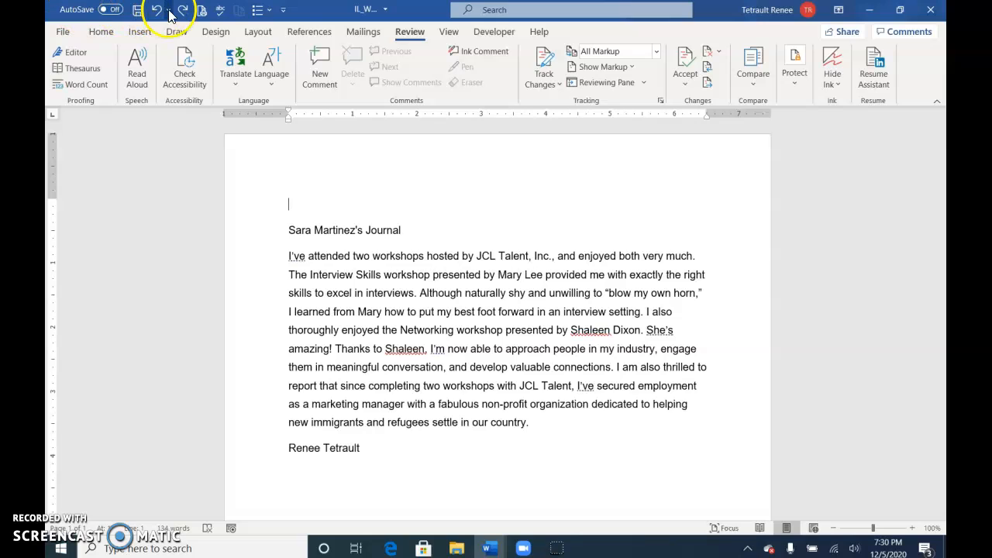
Step: Show the Quick Access Toolbar below the ribbon, and return it to above the ribbon
{"action": "left_click", "coordinate": [284, 11]}
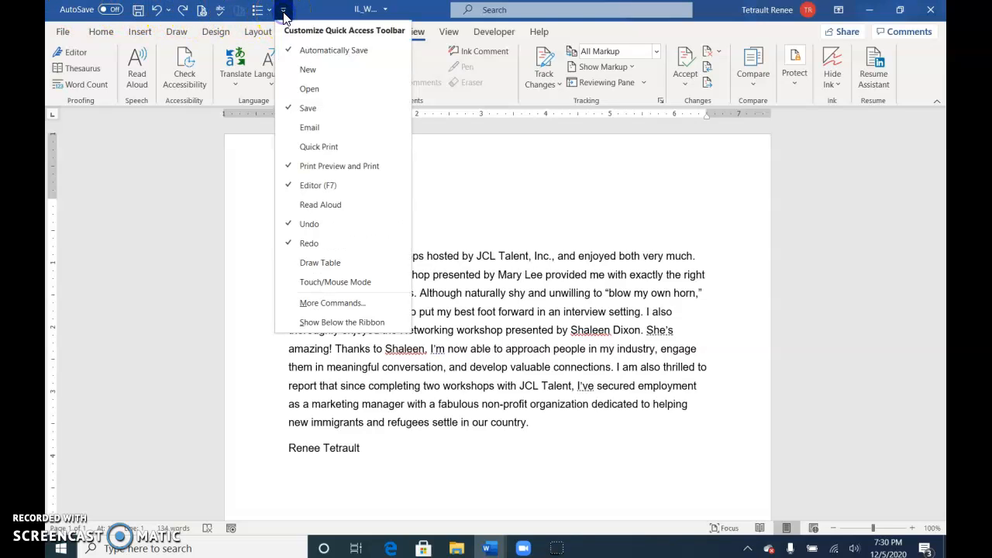
{"action": "left_click", "coordinate": [361, 329]}
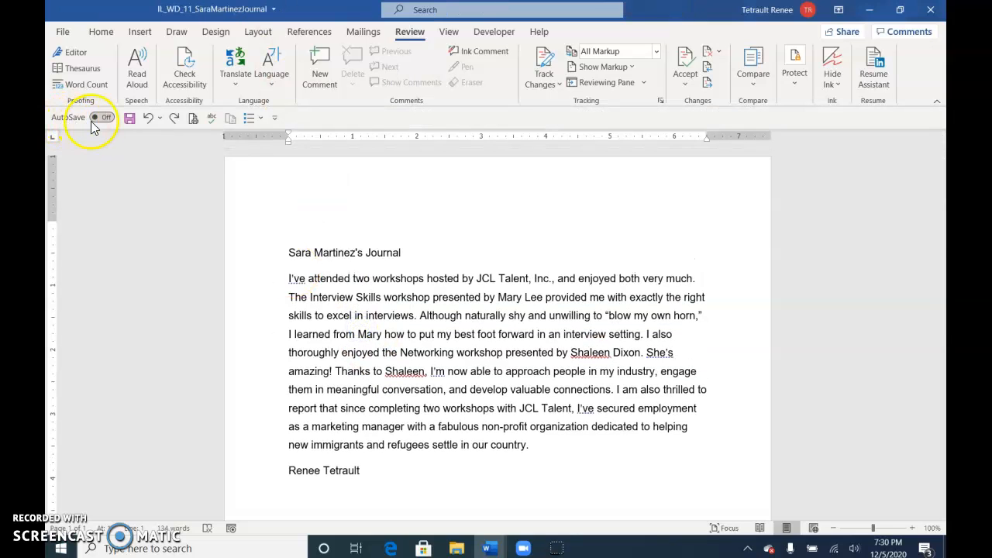
{"action": "left_click", "coordinate": [274, 117]}
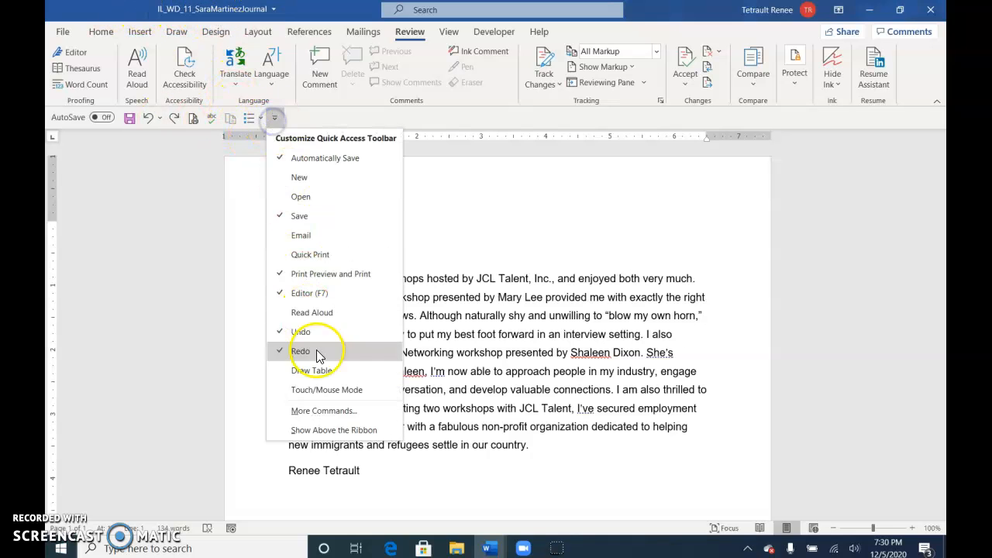
{"action": "left_click", "coordinate": [334, 429]}
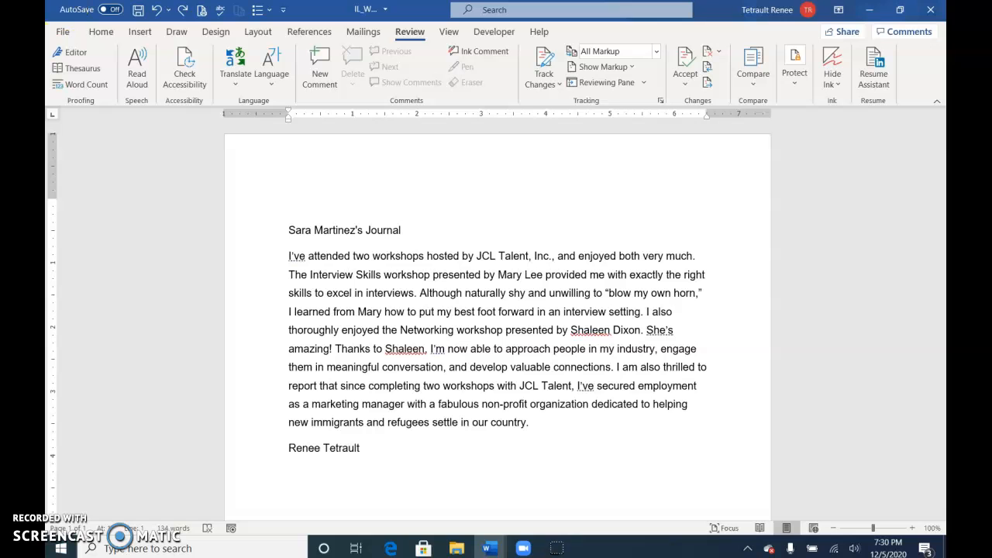
Step: Review the Office language preferences, including the authoring languages available to add and the options for Spanish (Puerto Rico)
{"action": "left_click", "coordinate": [62, 33]}
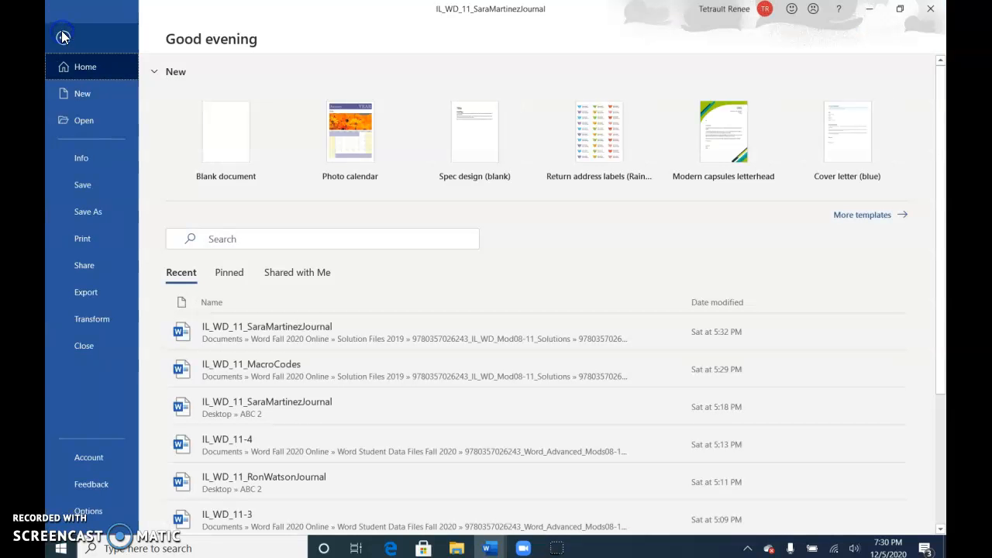
{"action": "left_click", "coordinate": [82, 518]}
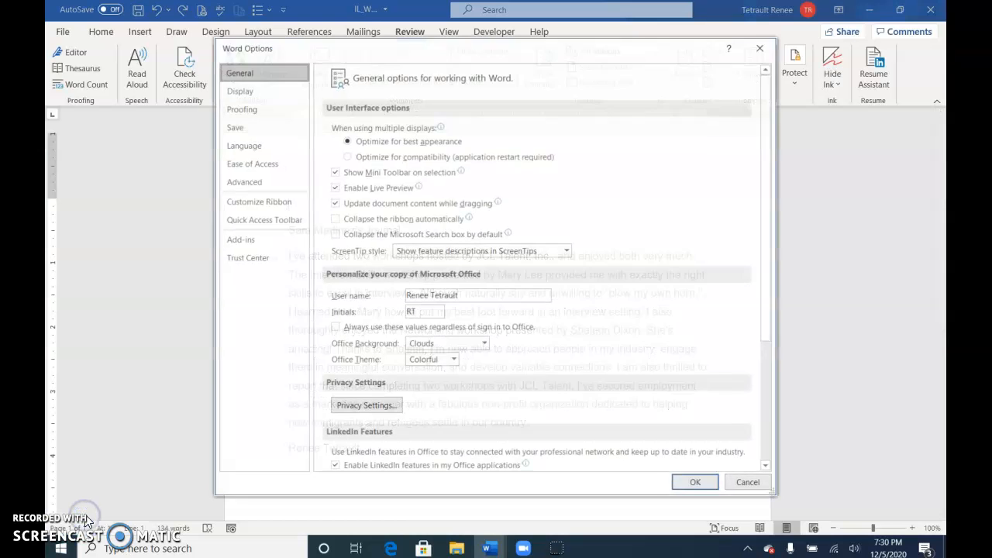
{"action": "left_click", "coordinate": [258, 146]}
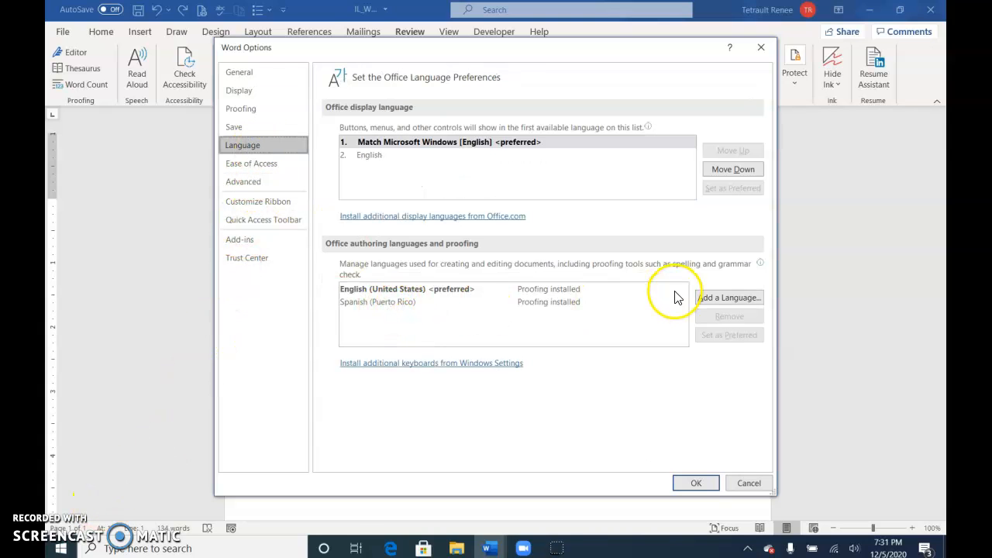
{"action": "left_click", "coordinate": [713, 298]}
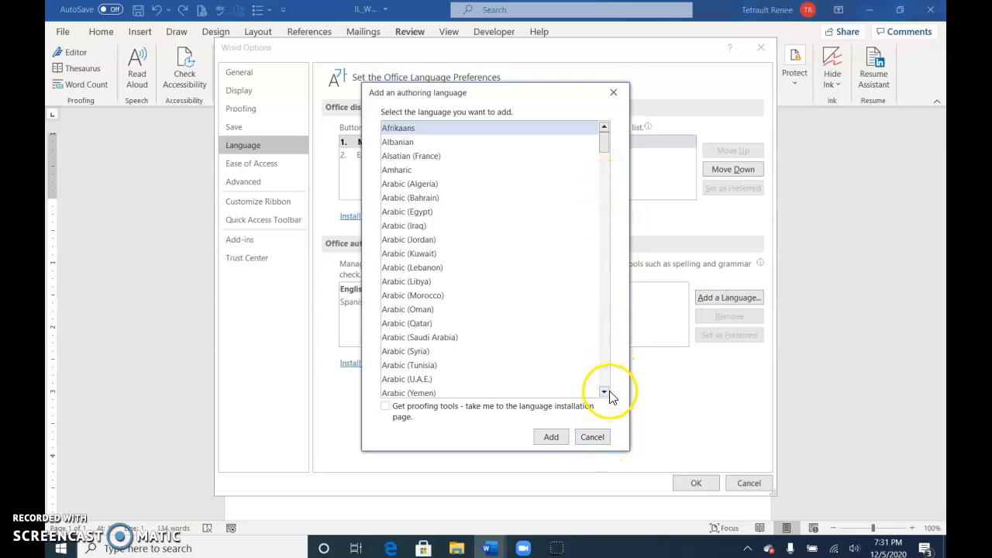
{"action": "left_click", "coordinate": [594, 438]}
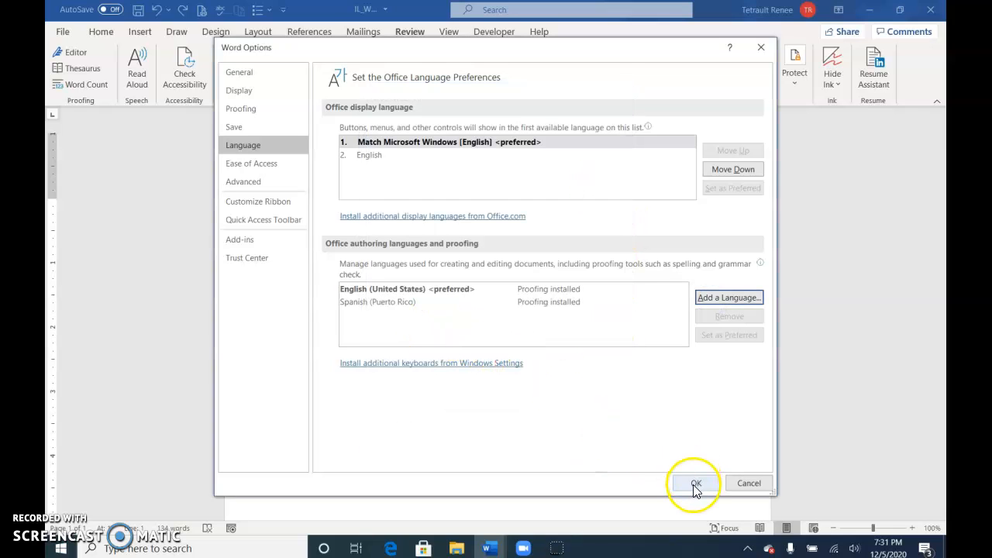
{"action": "left_click", "coordinate": [541, 302]}
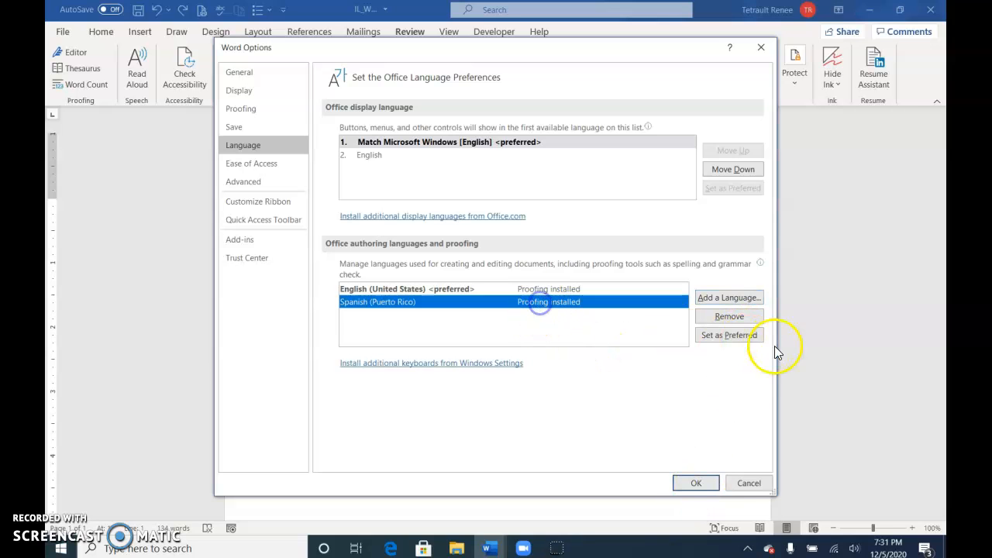
{"action": "left_click", "coordinate": [702, 488]}
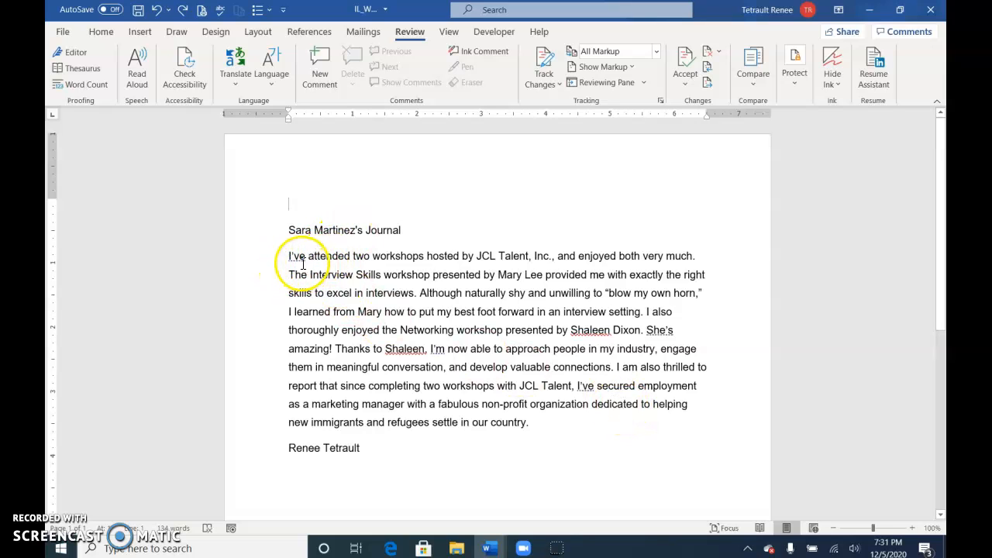
Step: Translate the entire journal text from English to Spanish with Translate Selection, and insert the translation in place of the original
{"action": "key", "text": "ctrl+a"}
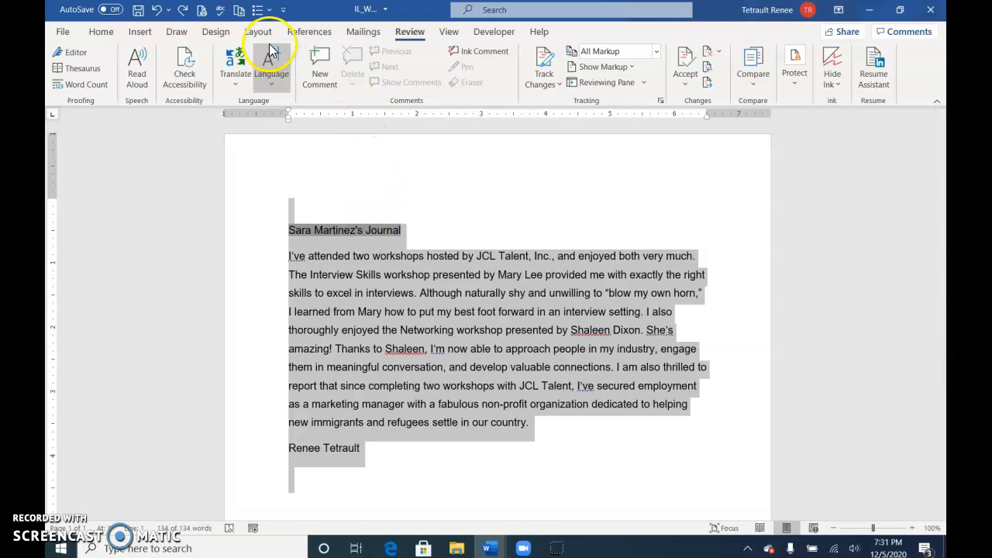
{"action": "left_click", "coordinate": [235, 78]}
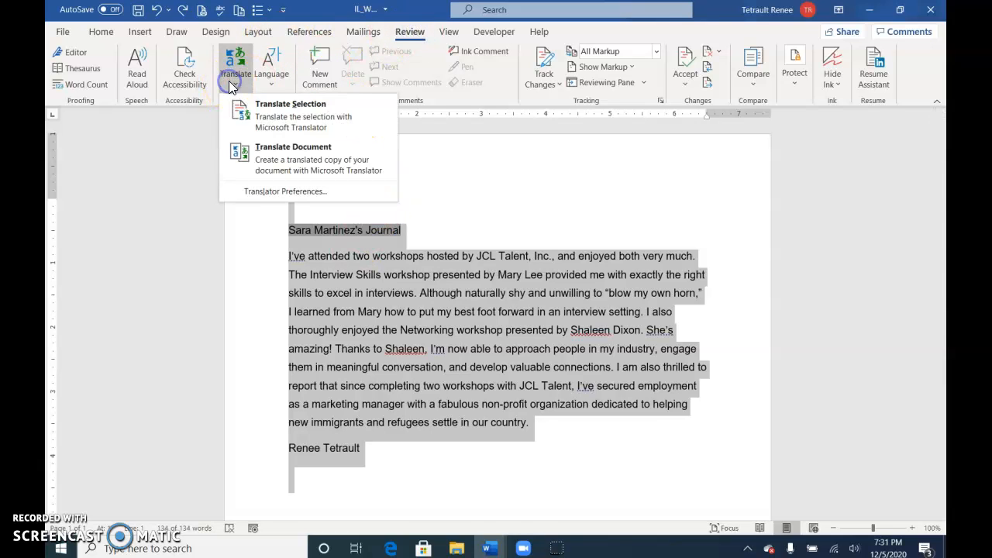
{"action": "left_click", "coordinate": [310, 132]}
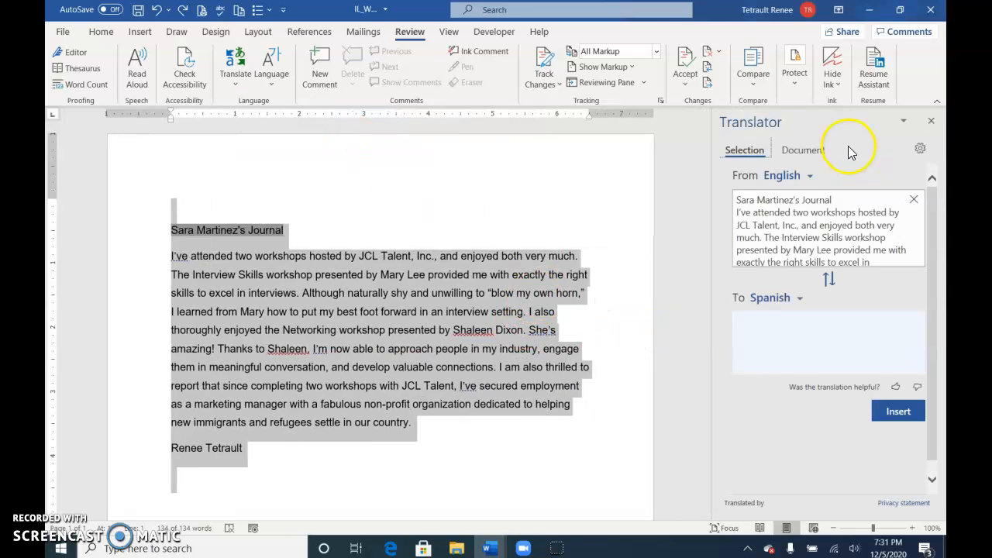
{"action": "left_click_drag", "start_coordinate": [933, 256], "coordinate": [933, 347]}
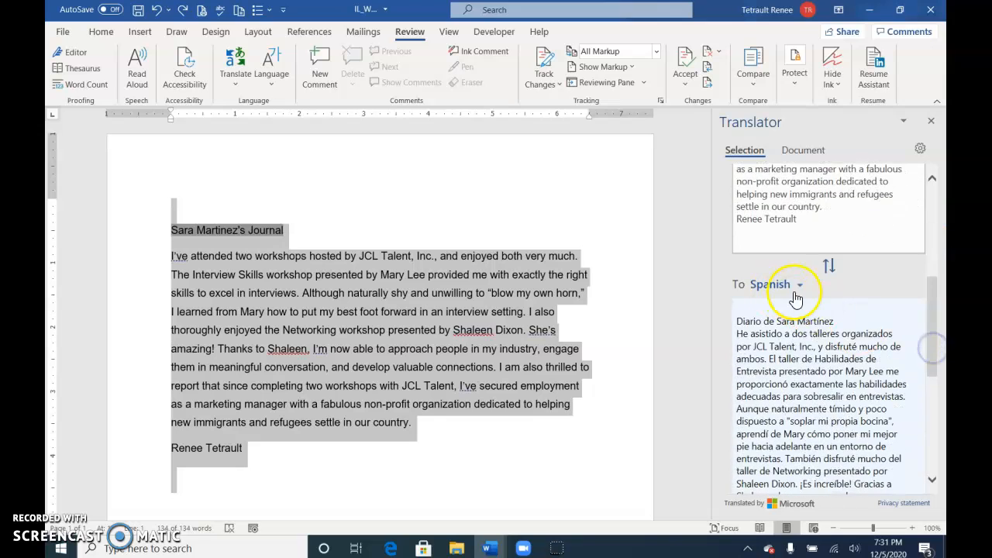
{"action": "left_click", "coordinate": [798, 286]}
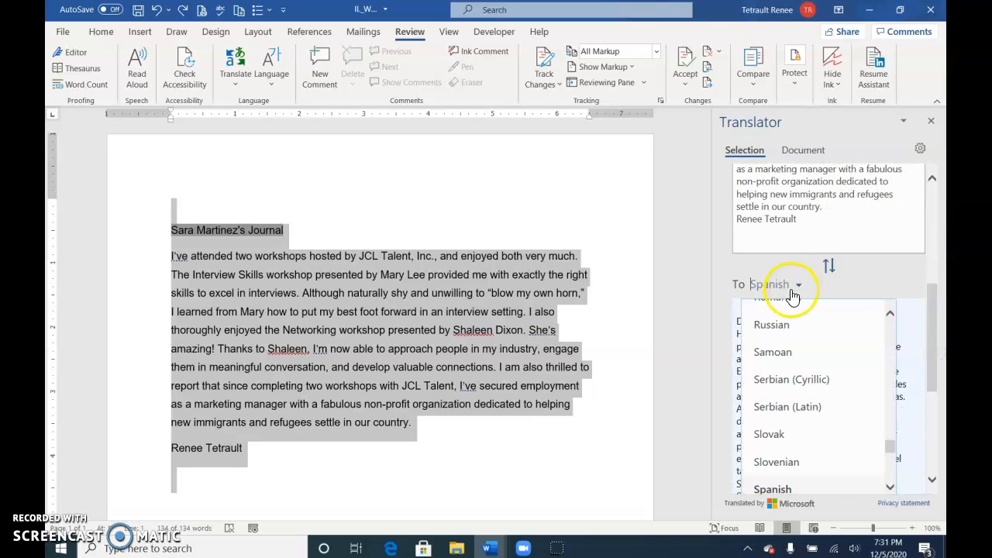
{"action": "left_click", "coordinate": [820, 486]}
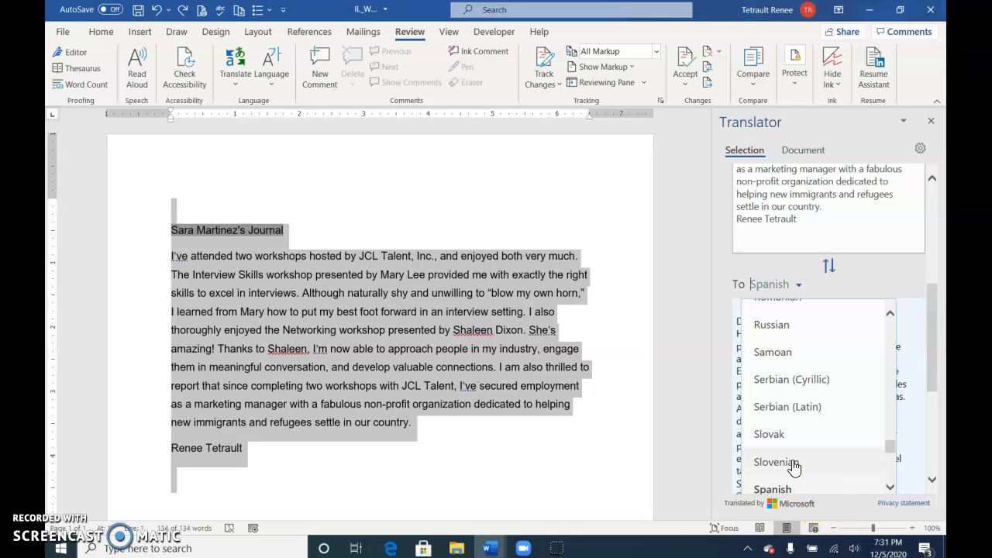
{"action": "left_click", "coordinate": [792, 488]}
{"action": "scroll", "coordinate": [829, 434], "scroll_direction": "down", "scroll_amount": 6}
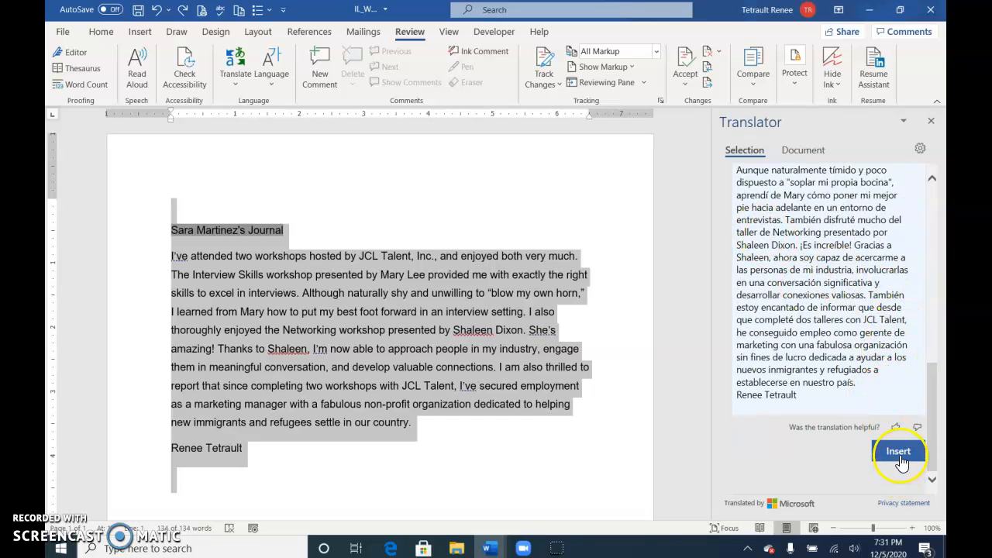
{"action": "left_click", "coordinate": [903, 456]}
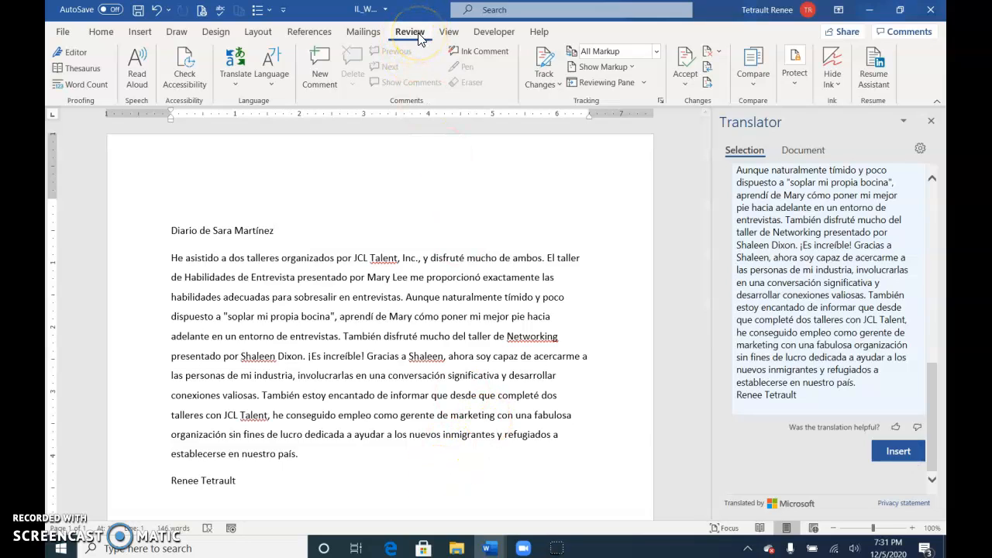
Step: Run the Editor on the translated document and start stepping through all its suggestions
{"action": "left_click", "coordinate": [71, 56]}
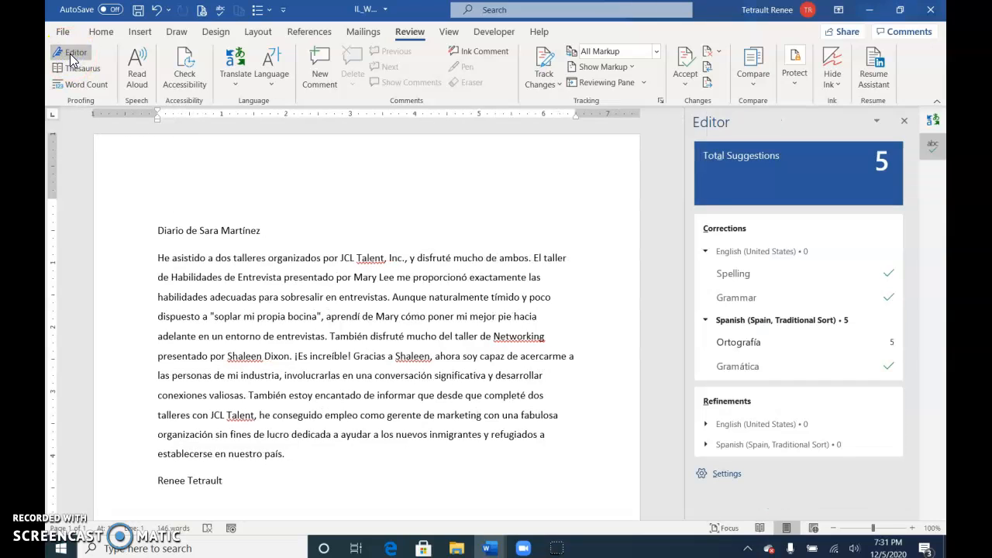
{"action": "left_click", "coordinate": [815, 177]}
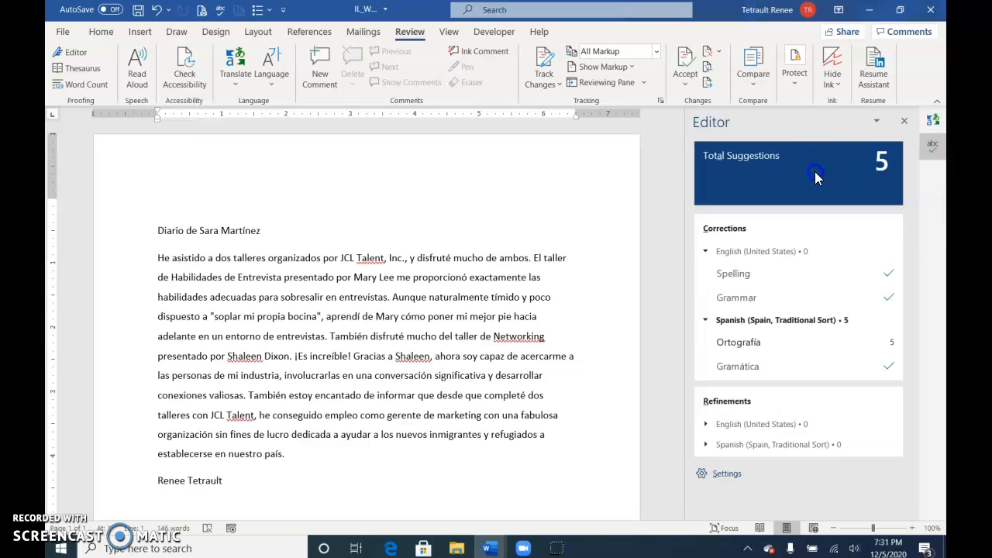